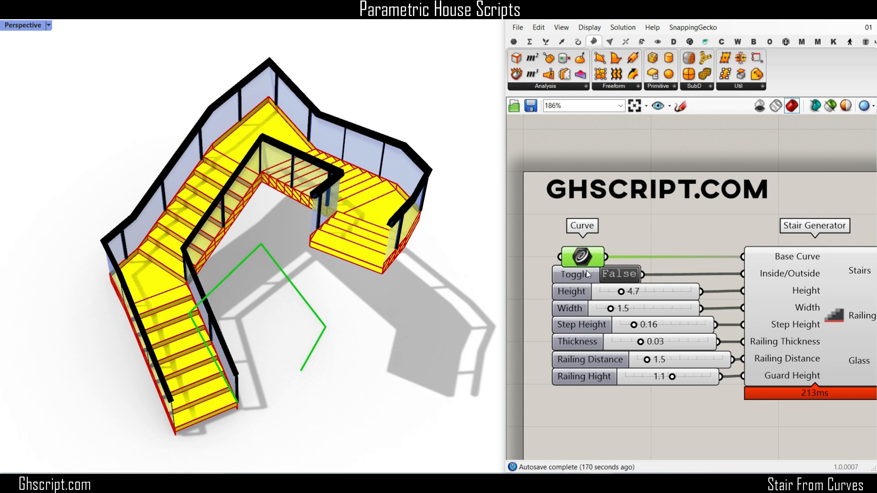
Step: Assign the existing polyline in the Perspective viewport to the Curve parameter feeding the Stair Generator's Base Curve input
{"action": "right_click", "coordinate": [581, 257]}
{"action": "left_click", "coordinate": [596, 335]}
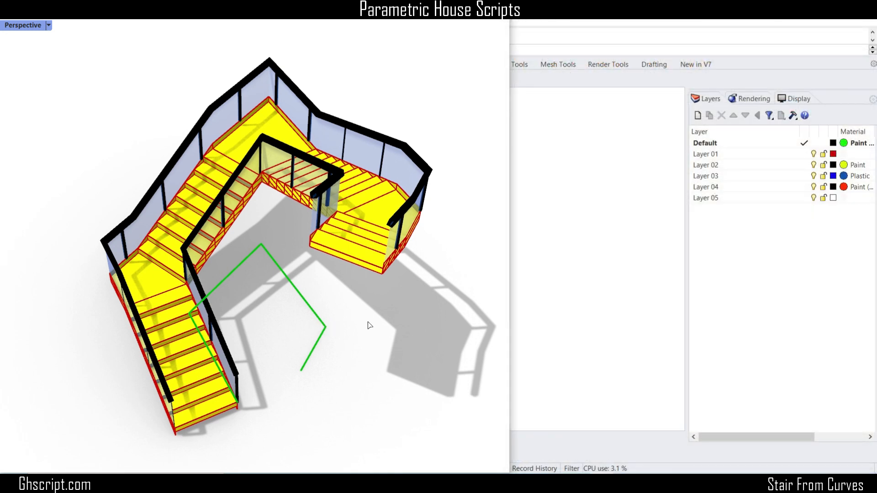
{"action": "left_click", "coordinate": [318, 322]}
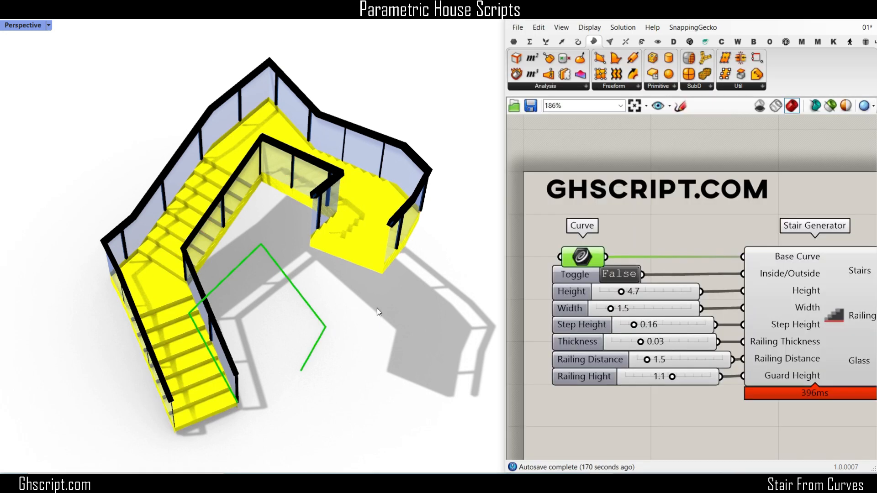
Step: Move the base polyline's second-to-last corner point outward to reshape the stair's upper flight, and check the result from another angle
{"action": "left_click", "coordinate": [322, 323]}
{"action": "left_click_drag", "start_coordinate": [327, 327], "coordinate": [390, 324]}
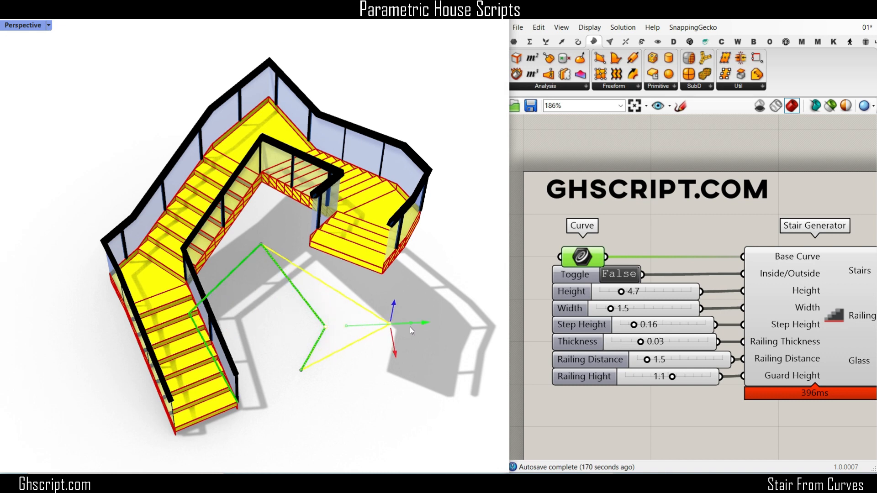
{"action": "right_click_drag", "start_coordinate": [450, 321], "coordinate": [370, 283]}
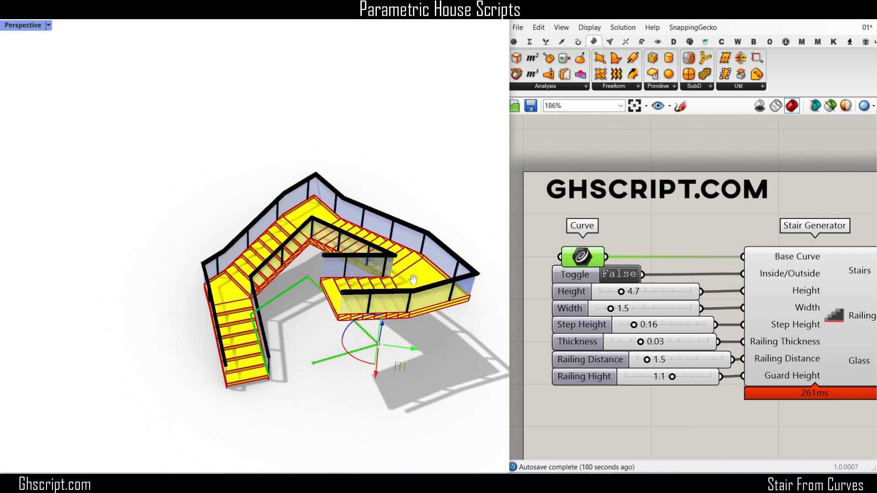
{"action": "scroll", "coordinate": [366, 273], "scroll_direction": "up", "scroll_amount": 5}
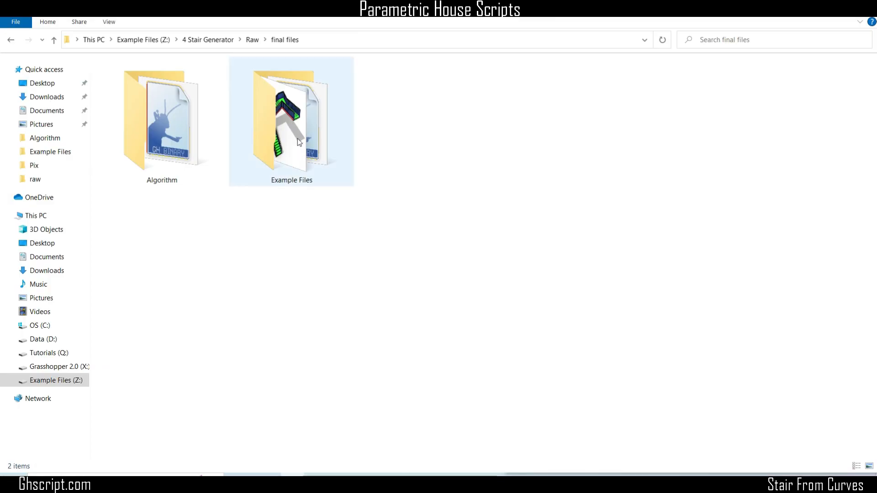
Step: View the contents of the Example Files folder and return to the final files folder
{"action": "double_click", "coordinate": [297, 139]}
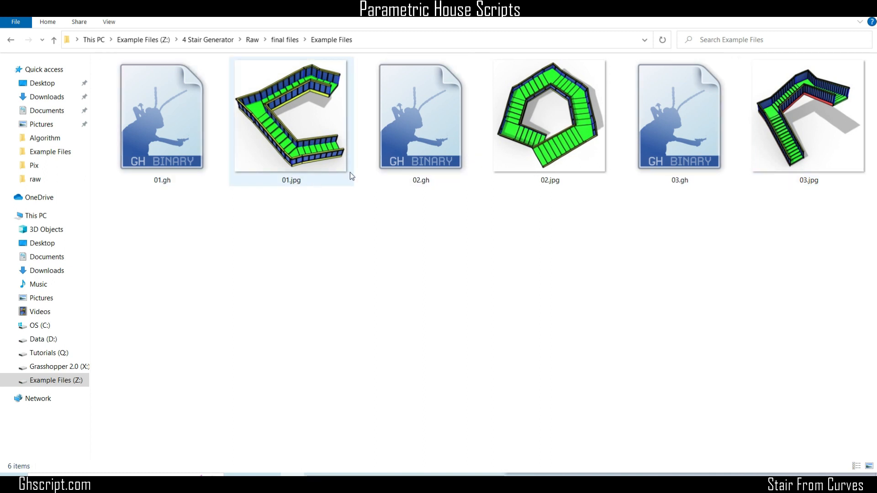
{"action": "key", "text": "alt+Left"}
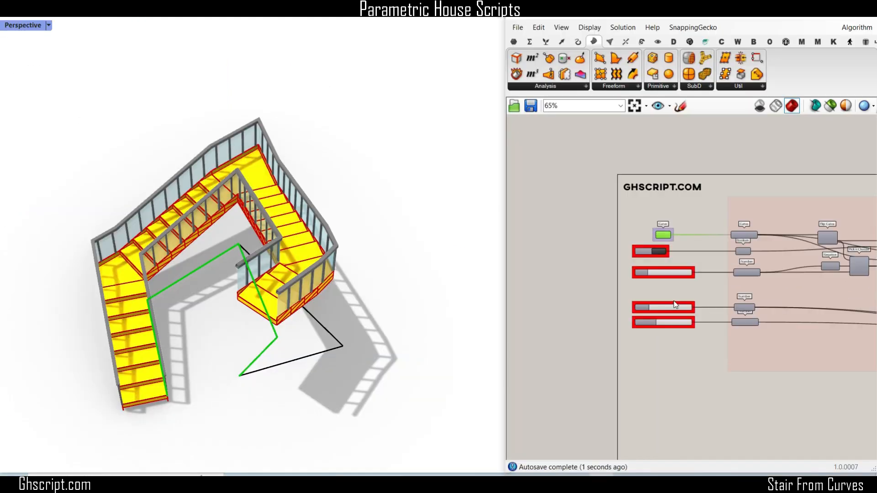
Step: Examine the Algorithm definition from its input sliders through to the Rails group
{"action": "scroll", "coordinate": [694, 271], "scroll_direction": "up", "scroll_amount": 2}
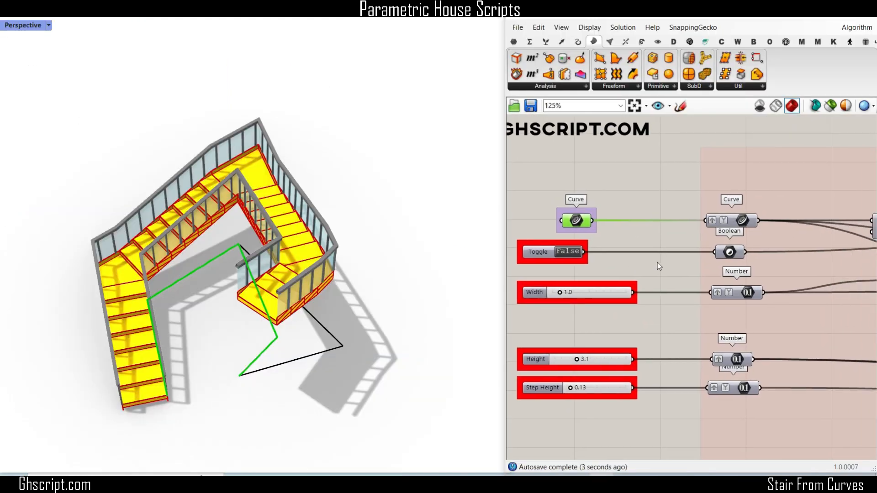
{"action": "scroll", "coordinate": [704, 256], "scroll_direction": "down", "scroll_amount": 3}
{"action": "right_click_drag", "start_coordinate": [703, 257], "coordinate": [612, 251]}
{"action": "right_click_drag", "start_coordinate": [783, 251], "coordinate": [659, 250]}
{"action": "right_click_drag", "start_coordinate": [862, 250], "coordinate": [627, 241]}
{"action": "right_click_drag", "start_coordinate": [754, 243], "coordinate": [554, 237]}
{"action": "right_click_drag", "start_coordinate": [836, 257], "coordinate": [615, 252]}
{"action": "right_click_drag", "start_coordinate": [865, 261], "coordinate": [667, 249]}
{"action": "right_click_drag", "start_coordinate": [834, 270], "coordinate": [612, 247]}
{"action": "right_click_drag", "start_coordinate": [715, 287], "coordinate": [589, 266]}
{"action": "right_click_drag", "start_coordinate": [871, 278], "coordinate": [584, 262]}
{"action": "right_click_drag", "start_coordinate": [700, 299], "coordinate": [626, 274]}
{"action": "right_click_drag", "start_coordinate": [863, 274], "coordinate": [712, 274]}
Step: Switch to the 01 definition and slightly reposition its Curve parameter
{"action": "left_click", "coordinate": [855, 28]}
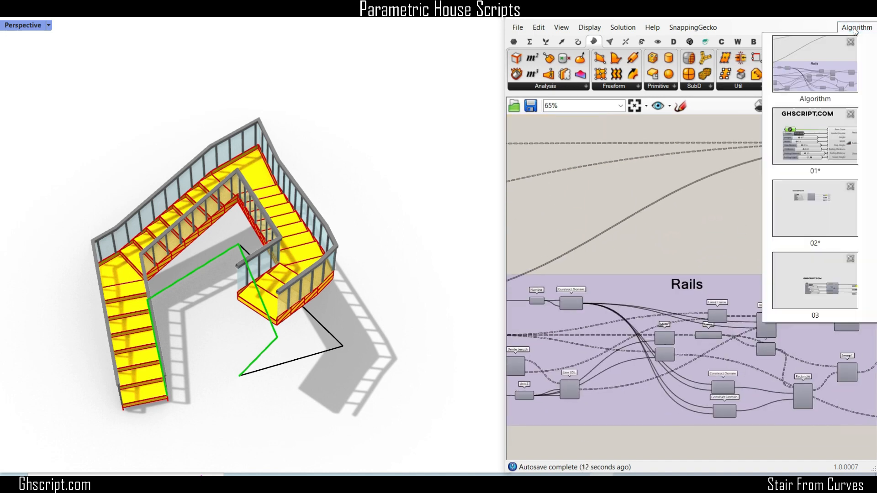
{"action": "left_click", "coordinate": [821, 146]}
{"action": "scroll", "coordinate": [273, 248], "scroll_direction": "down", "scroll_amount": 6}
{"action": "right_click_drag", "start_coordinate": [273, 247], "coordinate": [353, 251]}
{"action": "left_click_drag", "start_coordinate": [589, 260], "coordinate": [593, 256]}
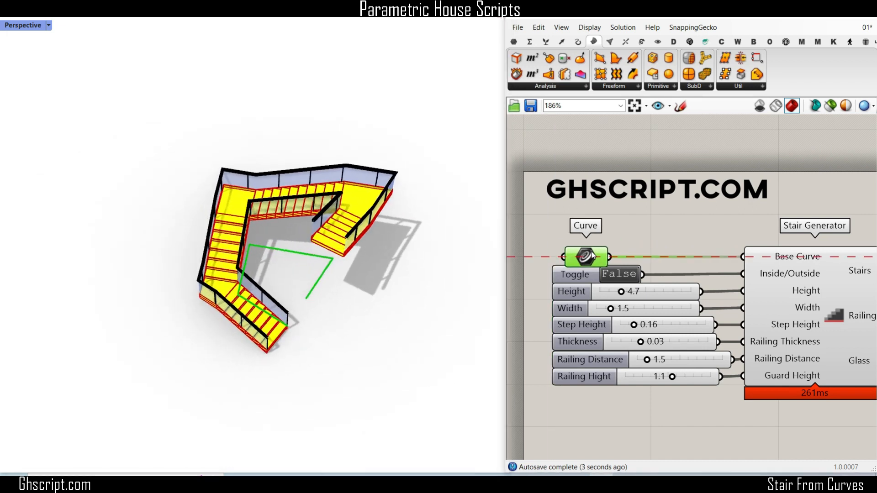
Step: Delete the base polyline from the Perspective viewport
{"action": "left_click", "coordinate": [322, 275]}
{"action": "scroll", "coordinate": [332, 270], "scroll_direction": "up", "scroll_amount": 6}
{"action": "left_click_drag", "start_coordinate": [333, 248], "coordinate": [277, 266]}
{"action": "scroll", "coordinate": [344, 290], "scroll_direction": "down", "scroll_amount": 4}
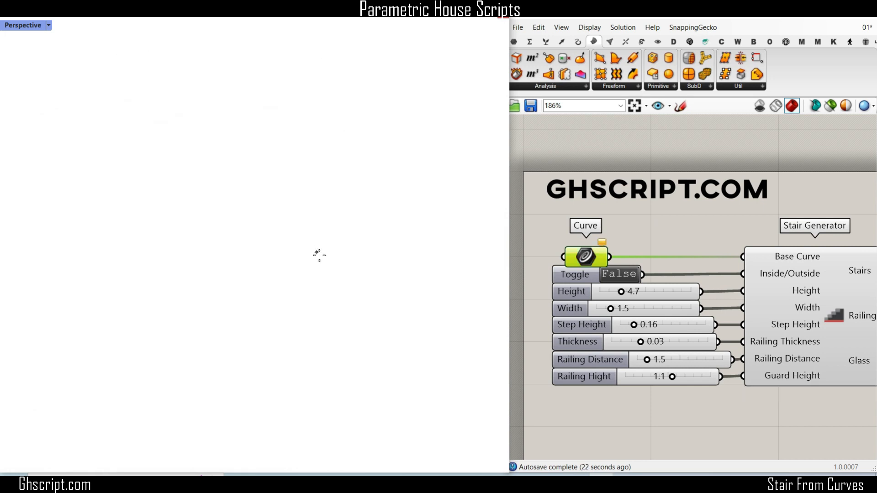
Step: Draw an open free-form curve that bends around in a wide loop with a flared end
{"action": "left_click", "coordinate": [158, 369]}
{"action": "left_click", "coordinate": [379, 310]}
{"action": "key", "text": "Return"}
Step: Assign the newly drawn free-form curve to the Curve parameter as the stair's base curve
{"action": "left_click_drag", "start_coordinate": [588, 257], "coordinate": [569, 253]}
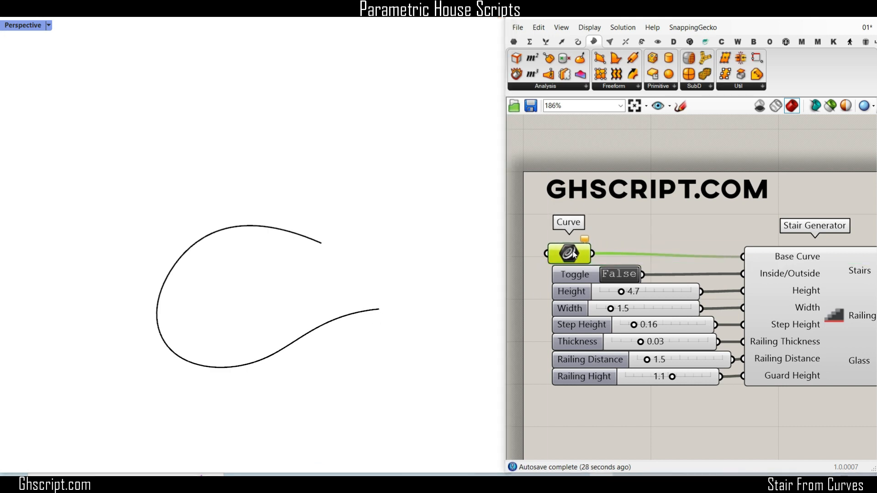
{"action": "right_click", "coordinate": [569, 253]}
{"action": "left_click", "coordinate": [599, 388]}
{"action": "left_click", "coordinate": [350, 316]}
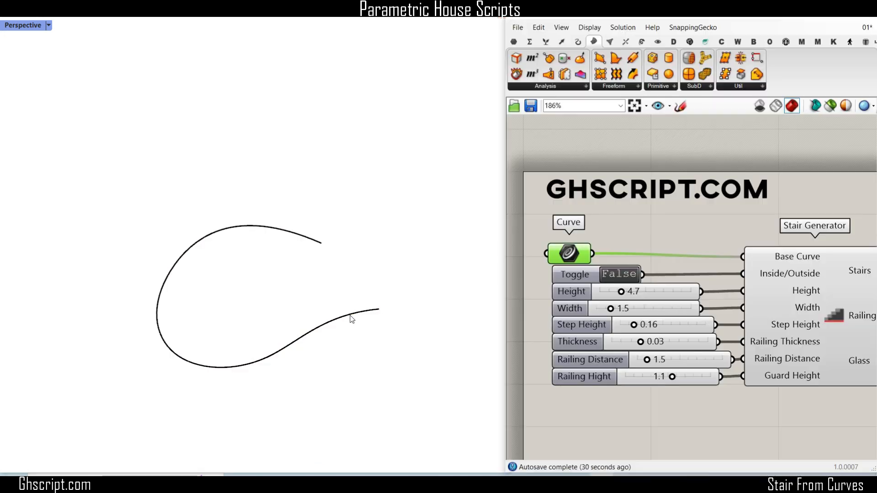
{"action": "right_click_drag", "start_coordinate": [355, 319], "coordinate": [337, 330]}
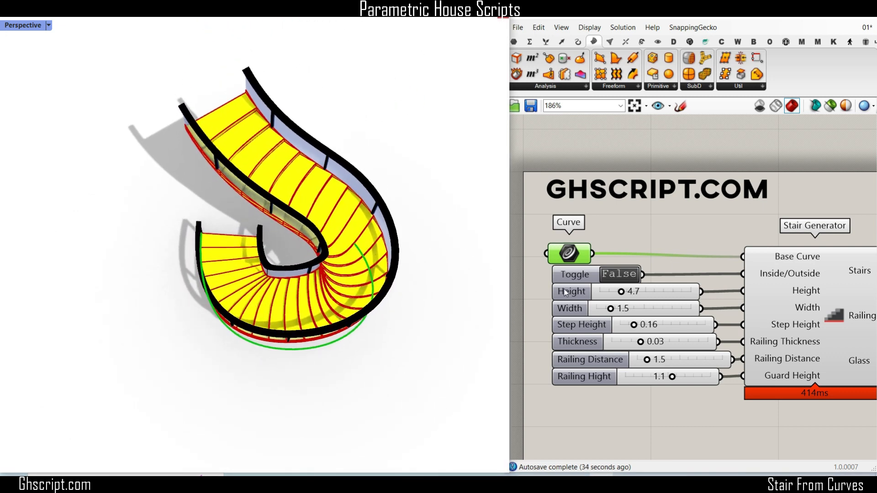
Step: Read the description of the Inside/Outside input, try the toggle connected to it, and leave it set to True
{"action": "scroll", "coordinate": [787, 277], "scroll_direction": "up", "scroll_amount": 2}
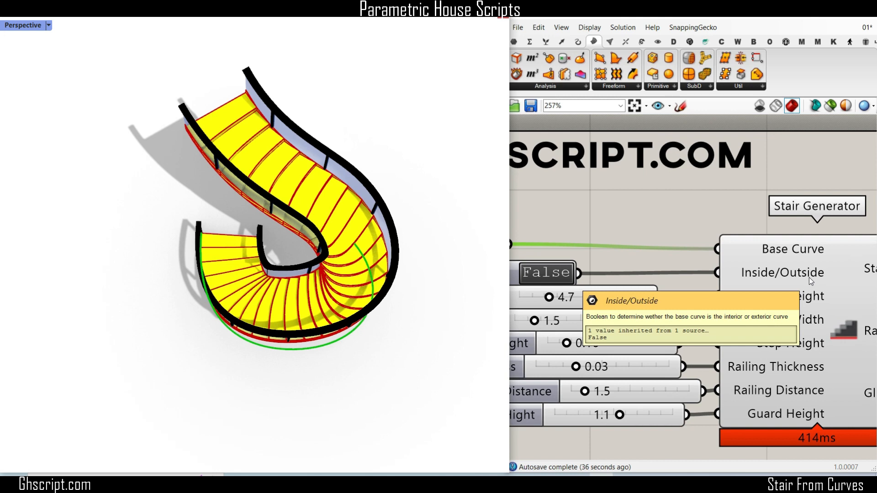
{"action": "scroll", "coordinate": [731, 279], "scroll_direction": "down", "scroll_amount": 2}
{"action": "right_click_drag", "start_coordinate": [324, 301], "coordinate": [201, 273]}
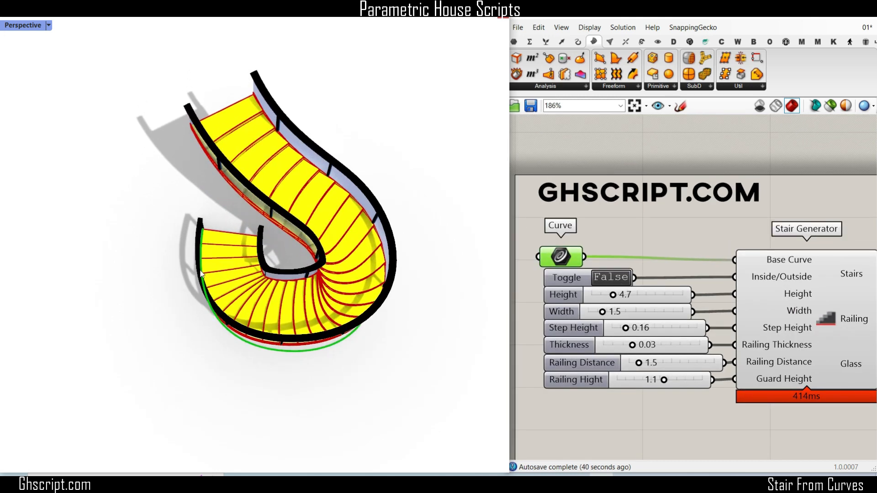
{"action": "double_click", "coordinate": [610, 277]}
{"action": "right_click_drag", "start_coordinate": [173, 272], "coordinate": [180, 247]}
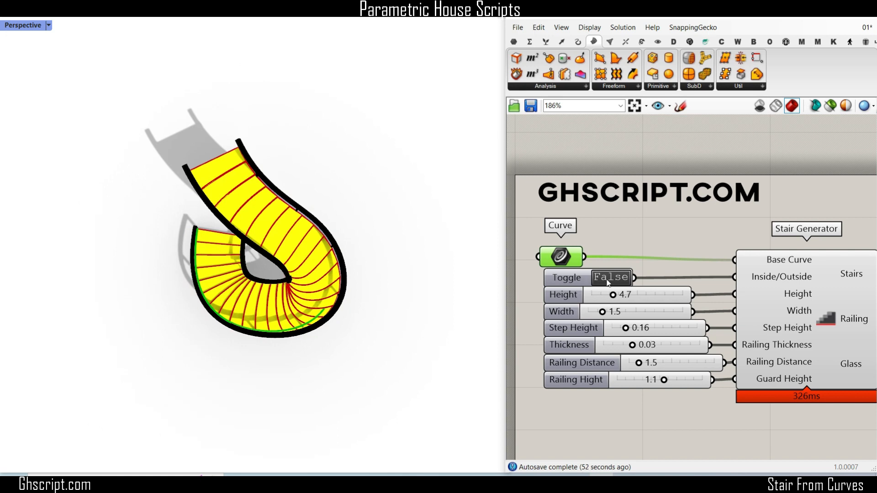
{"action": "left_click", "coordinate": [611, 283]}
{"action": "right_click_drag", "start_coordinate": [256, 305], "coordinate": [335, 248]}
{"action": "scroll", "coordinate": [319, 222], "scroll_direction": "up", "scroll_amount": 2}
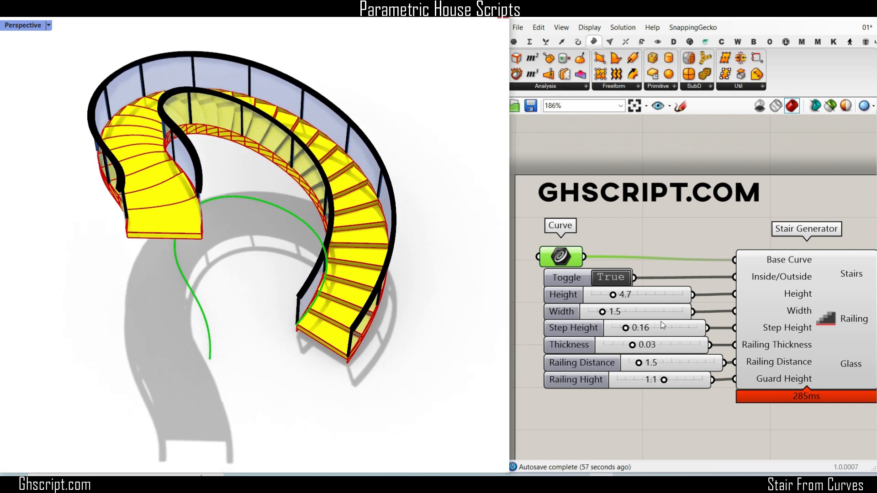
Step: Set the stair's Height to 3.5 and its Width to 2.2
{"action": "left_click_drag", "start_coordinate": [613, 296], "coordinate": [606, 296]}
{"action": "right_click_drag", "start_coordinate": [215, 303], "coordinate": [154, 286]}
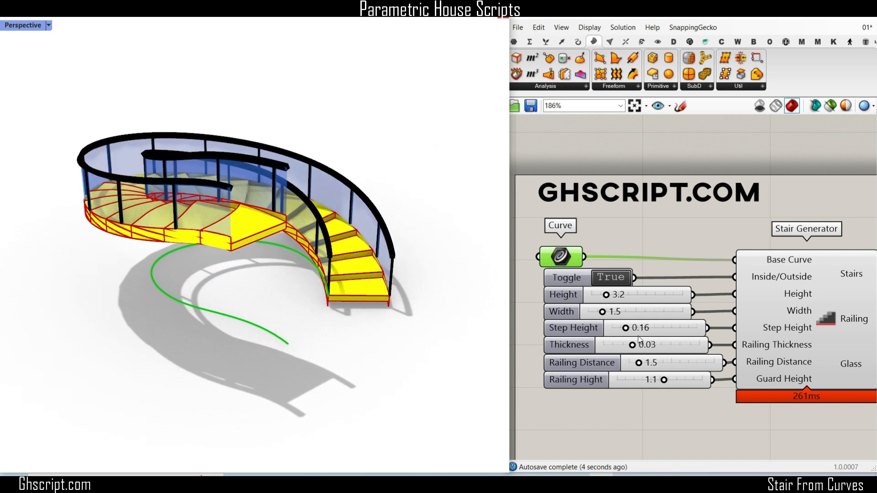
{"action": "left_click_drag", "start_coordinate": [612, 299], "coordinate": [617, 314]}
{"action": "right_click_drag", "start_coordinate": [255, 265], "coordinate": [259, 291]}
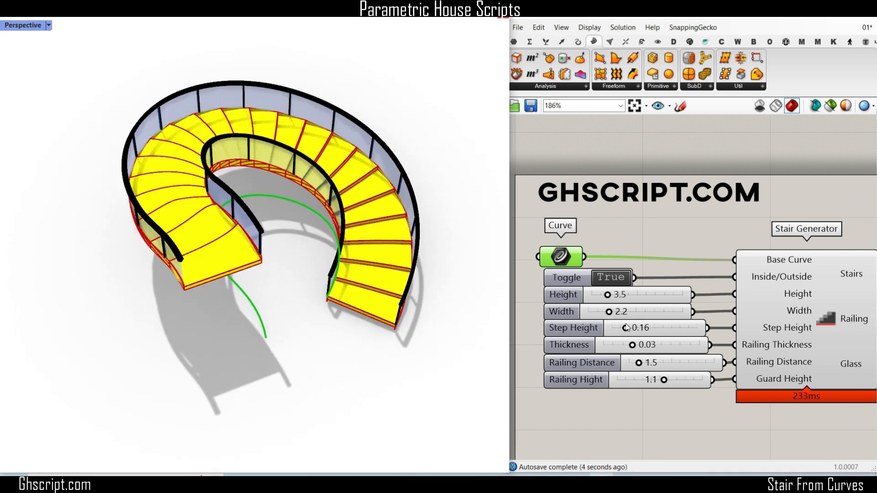
Step: Set the stair's Width to 2.0 and its Step Height to 0.22
{"action": "left_click_drag", "start_coordinate": [604, 314], "coordinate": [636, 327]}
{"action": "right_click_drag", "start_coordinate": [375, 297], "coordinate": [370, 259]}
{"action": "scroll", "coordinate": [368, 264], "scroll_direction": "up", "scroll_amount": 5}
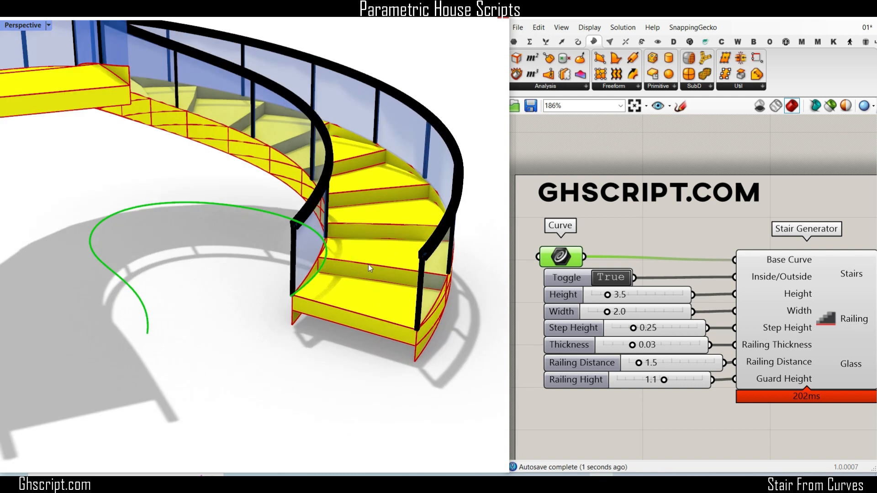
{"action": "left_click_drag", "start_coordinate": [633, 328], "coordinate": [630, 328]}
{"action": "scroll", "coordinate": [297, 313], "scroll_direction": "down", "scroll_amount": 4}
{"action": "right_click_drag", "start_coordinate": [296, 313], "coordinate": [358, 326]}
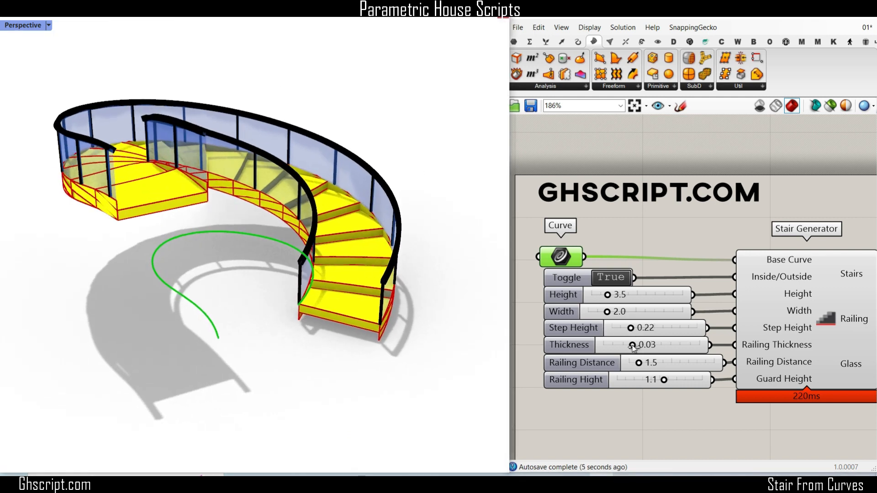
Step: Set the railing Thickness to 0.04 and the Railing Distance to 0.7
{"action": "left_click_drag", "start_coordinate": [633, 346], "coordinate": [643, 347]}
{"action": "scroll", "coordinate": [308, 248], "scroll_direction": "up", "scroll_amount": 5}
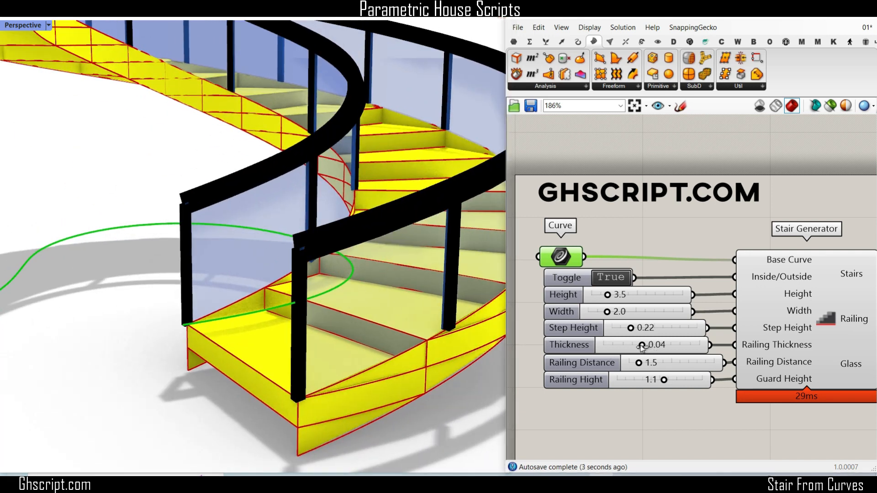
{"action": "left_click_drag", "start_coordinate": [641, 345], "coordinate": [632, 365]}
{"action": "scroll", "coordinate": [327, 304], "scroll_direction": "down", "scroll_amount": 5}
{"action": "right_click_drag", "start_coordinate": [327, 304], "coordinate": [389, 320]}
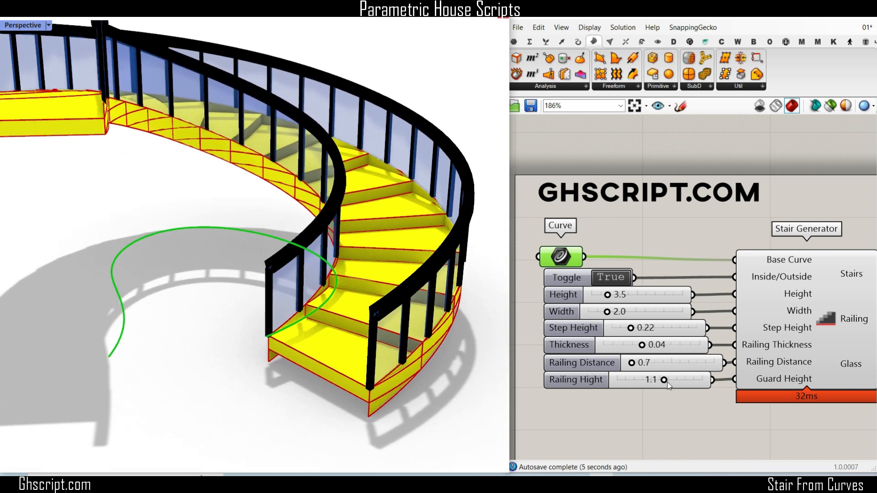
Step: Lower the railing height slightly and check the railing around the whole stair
{"action": "mouse_move", "coordinate": [664, 384]}
{"action": "left_mouse_down"}
{"action": "mouse_move", "coordinate": [649, 383]}
{"action": "mouse_move", "coordinate": [668, 383]}
{"action": "mouse_move", "coordinate": [660, 385]}
{"action": "left_mouse_up"}
{"action": "scroll", "coordinate": [274, 151], "scroll_direction": "down", "scroll_amount": 6}
{"action": "right_click_drag", "start_coordinate": [274, 151], "coordinate": [391, 167]}
{"action": "scroll", "coordinate": [237, 230], "scroll_direction": "up", "scroll_amount": 2}
{"action": "scroll", "coordinate": [235, 225], "scroll_direction": "up", "scroll_amount": 2}
{"action": "right_click_drag", "start_coordinate": [235, 226], "coordinate": [367, 243]}
Step: Bake the Stair Generator's Stairs output into the Rhino model
{"action": "right_click_drag", "start_coordinate": [693, 273], "coordinate": [509, 269]}
{"action": "scroll", "coordinate": [744, 267], "scroll_direction": "down", "scroll_amount": 1}
{"action": "scroll", "coordinate": [723, 257], "scroll_direction": "up", "scroll_amount": 4}
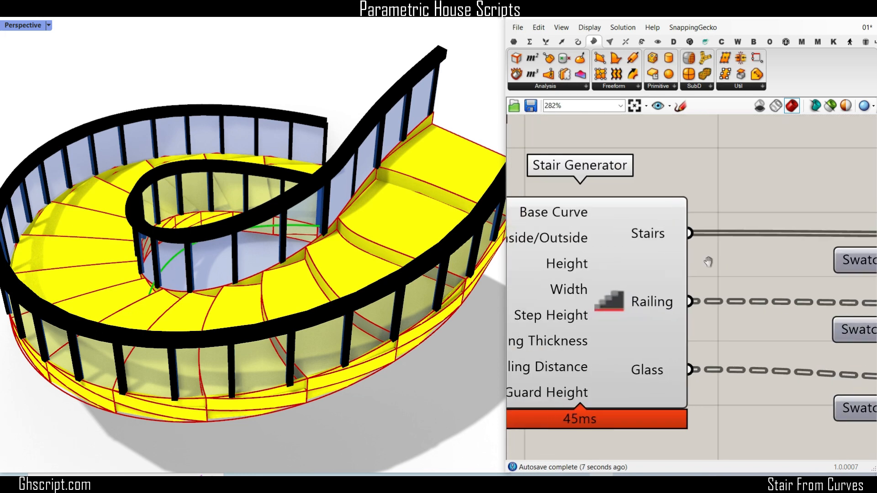
{"action": "mouse_move", "coordinate": [698, 228]}
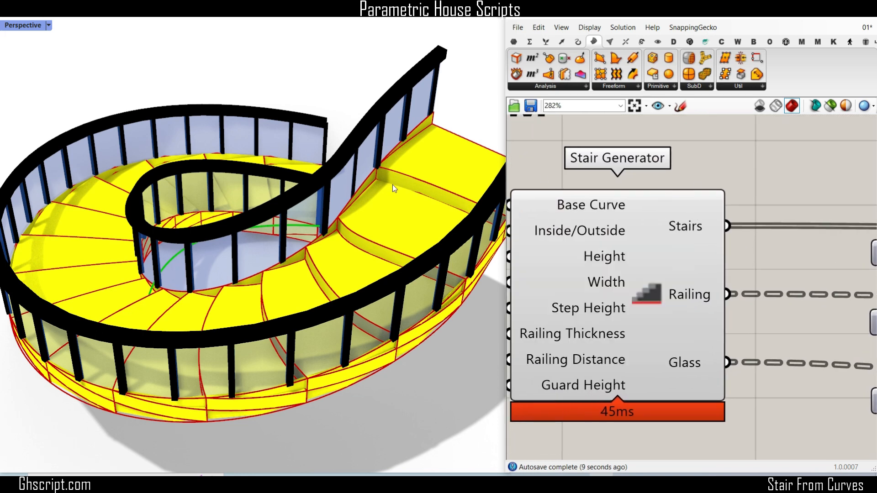
{"action": "scroll", "coordinate": [372, 242], "scroll_direction": "down", "scroll_amount": 3}
{"action": "right_click_drag", "start_coordinate": [372, 242], "coordinate": [357, 229]}
{"action": "left_click", "coordinate": [750, 192]}
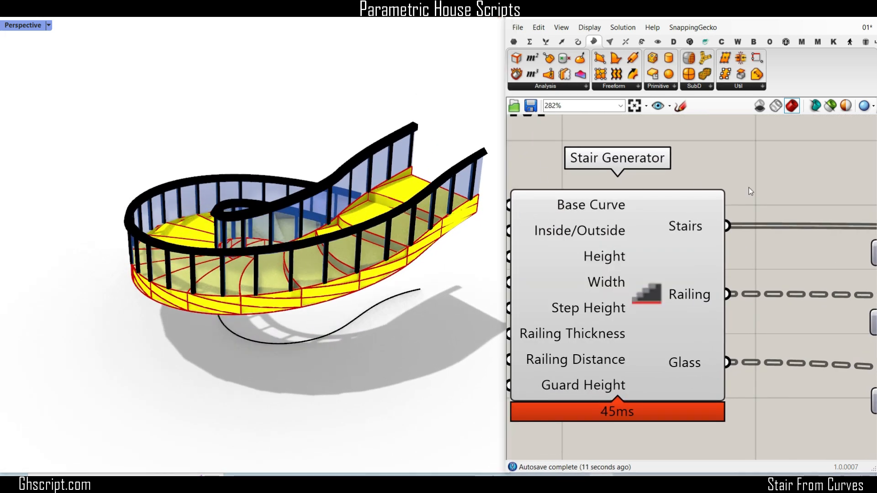
{"action": "right_click", "coordinate": [699, 229]}
{"action": "left_click", "coordinate": [717, 245]}
{"action": "left_click", "coordinate": [727, 349]}
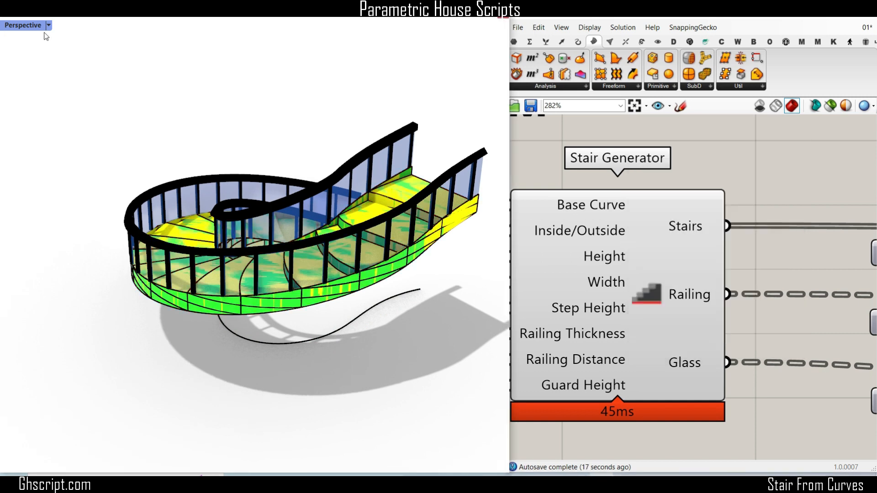
Step: Switch the Perspective viewport to the Shaded display mode
{"action": "left_click", "coordinate": [27, 26]}
{"action": "left_click", "coordinate": [40, 75]}
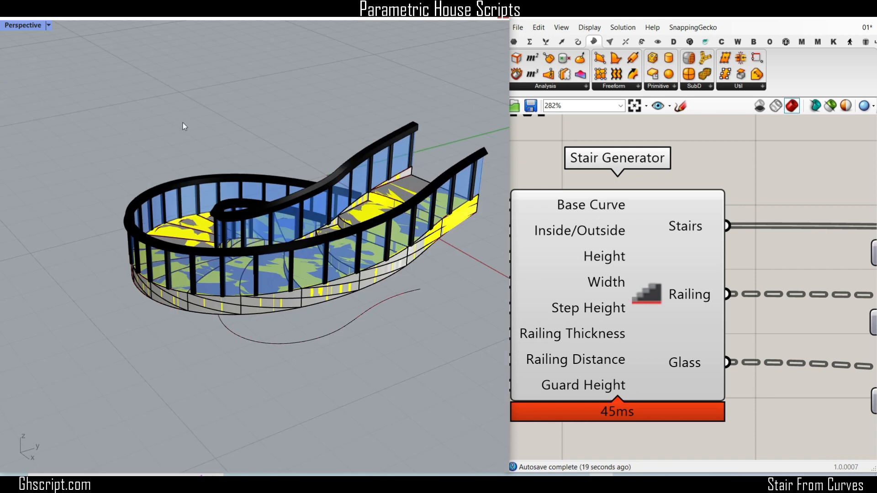
Step: Select only the baked stair geometry and move it along the X axis, clear of the generated preview
{"action": "scroll", "coordinate": [329, 238], "scroll_direction": "down", "scroll_amount": 5}
{"action": "right_click_drag", "start_coordinate": [329, 236], "coordinate": [368, 223]}
{"action": "right_click_drag", "start_coordinate": [301, 226], "coordinate": [258, 176]}
{"action": "left_click_drag", "start_coordinate": [152, 152], "coordinate": [400, 297]}
{"action": "right_click_drag", "start_coordinate": [345, 260], "coordinate": [339, 290]}
{"action": "left_click", "coordinate": [316, 266], "text": "ctrl"}
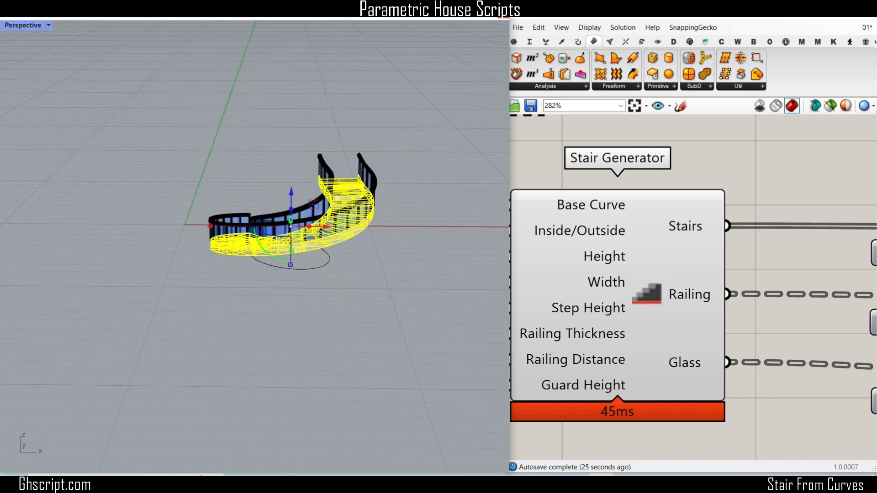
{"action": "scroll", "coordinate": [305, 259], "scroll_direction": "down", "scroll_amount": 4}
{"action": "left_click_drag", "start_coordinate": [326, 246], "coordinate": [482, 247]}
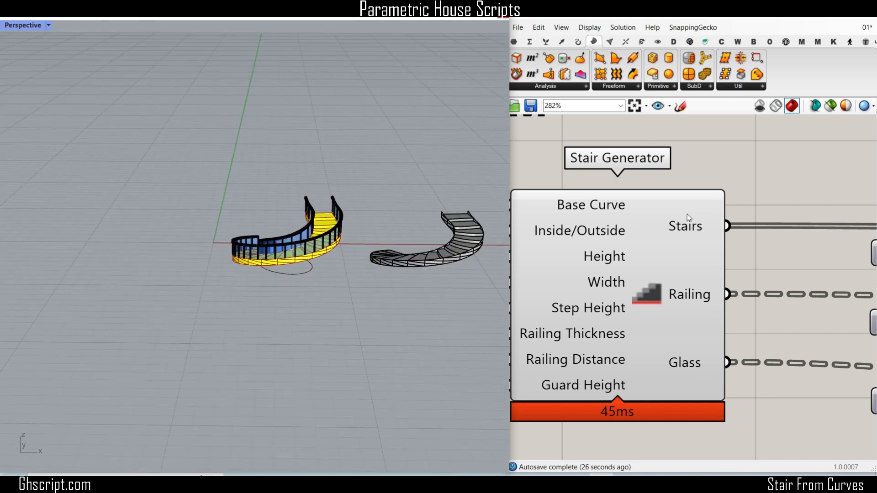
Step: Examine the lower steps of the baked stair by selecting its individual parts one after another
{"action": "right_click_drag", "start_coordinate": [463, 219], "coordinate": [345, 169], "text": "shift"}
{"action": "right_click_drag", "start_coordinate": [345, 169], "coordinate": [250, 407]}
{"action": "scroll", "coordinate": [344, 281], "scroll_direction": "up", "scroll_amount": 6}
{"action": "left_click", "coordinate": [204, 434]}
{"action": "left_click", "coordinate": [229, 409]}
{"action": "left_click", "coordinate": [263, 378]}
{"action": "left_click", "coordinate": [266, 351]}
{"action": "left_click", "coordinate": [277, 335]}
{"action": "left_click", "coordinate": [216, 360]}
{"action": "right_click_drag", "start_coordinate": [216, 361], "coordinate": [274, 300]}
{"action": "scroll", "coordinate": [274, 300], "scroll_direction": "up", "scroll_amount": 4}
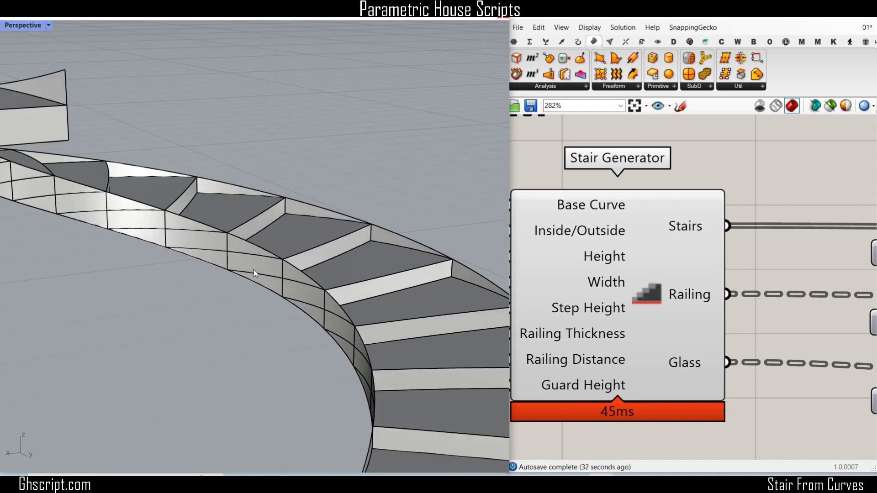
Step: Examine the baked stair's inner and outer side stringers and a single tread by selecting them
{"action": "left_click", "coordinate": [265, 274]}
{"action": "left_click", "coordinate": [279, 301]}
{"action": "right_click_drag", "start_coordinate": [371, 219], "coordinate": [232, 241]}
{"action": "left_click", "coordinate": [289, 250], "text": "shift"}
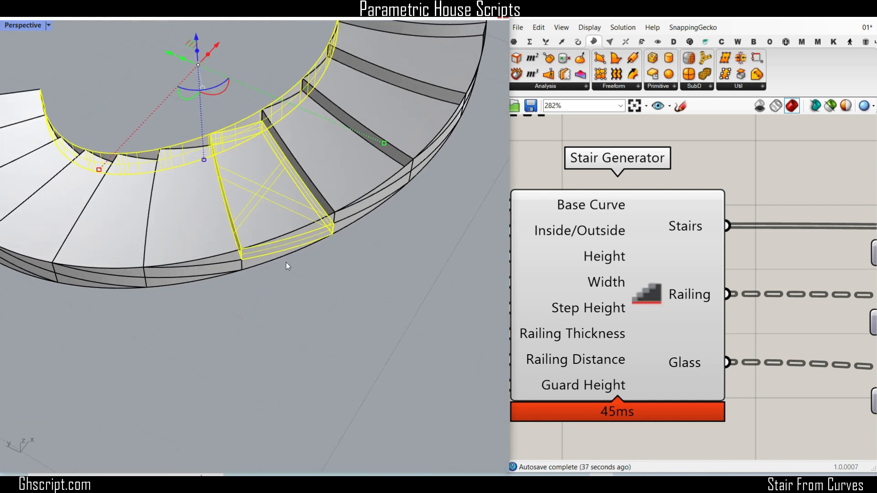
{"action": "left_click", "coordinate": [286, 258]}
{"action": "left_click", "coordinate": [279, 257]}
{"action": "scroll", "coordinate": [260, 281], "scroll_direction": "down", "scroll_amount": 5}
{"action": "right_click_drag", "start_coordinate": [261, 279], "coordinate": [374, 237]}
{"action": "right_click_drag", "start_coordinate": [258, 259], "coordinate": [281, 247]}
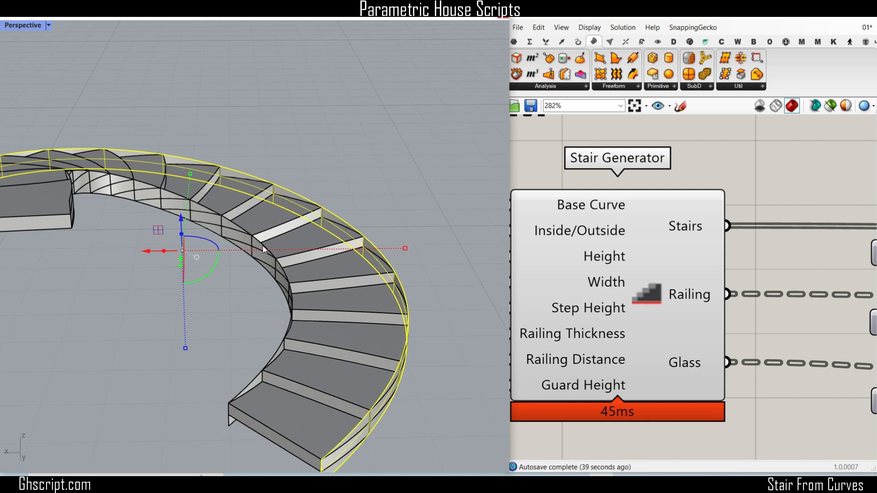
{"action": "scroll", "coordinate": [331, 210], "scroll_direction": "down", "scroll_amount": 5}
{"action": "right_click_drag", "start_coordinate": [331, 210], "coordinate": [274, 256]}
{"action": "left_click", "coordinate": [364, 186]}
{"action": "scroll", "coordinate": [365, 187], "scroll_direction": "down", "scroll_amount": 6}
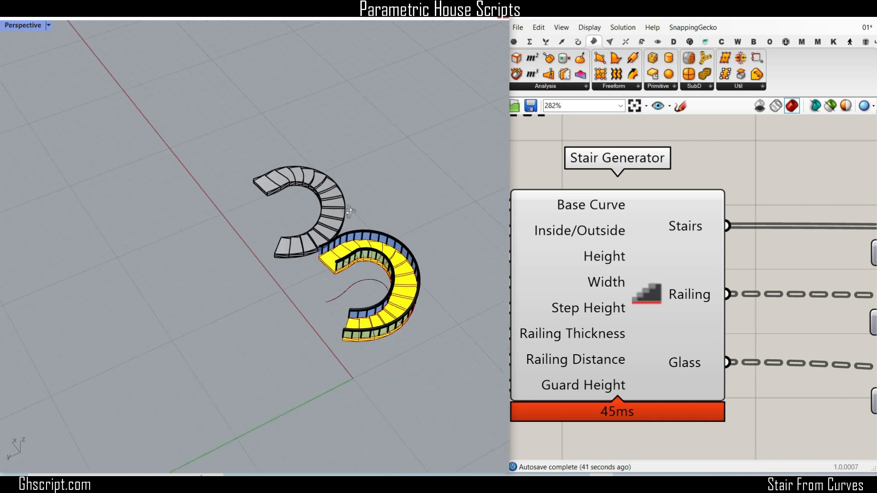
Step: Undo the move of the baked stair geometry and clear the selection
{"action": "right_click_drag", "start_coordinate": [338, 213], "coordinate": [389, 190]}
{"action": "scroll", "coordinate": [420, 209], "scroll_direction": "up", "scroll_amount": 5}
{"action": "key", "text": "ctrl+z"}
{"action": "left_click", "coordinate": [426, 165]}
Step: Bake the Stair Generator's Railing output to Layer 02 and check the inner handrail by selecting it
{"action": "right_click", "coordinate": [688, 296]}
{"action": "left_click", "coordinate": [706, 315]}
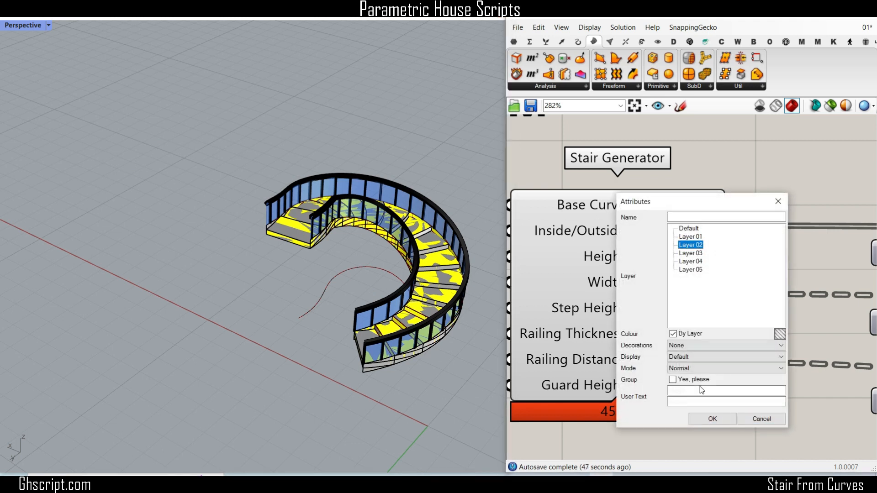
{"action": "left_click", "coordinate": [713, 419]}
{"action": "scroll", "coordinate": [358, 282], "scroll_direction": "up", "scroll_amount": 5}
{"action": "left_click", "coordinate": [346, 176]}
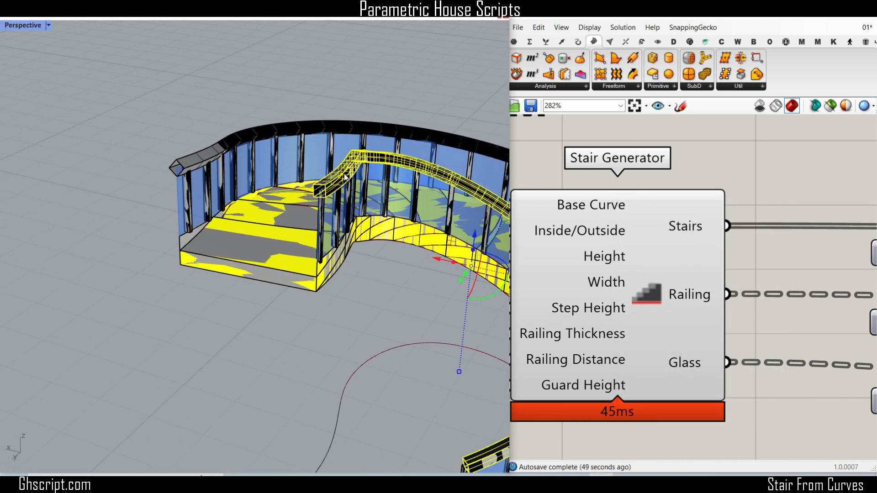
{"action": "left_click", "coordinate": [336, 222]}
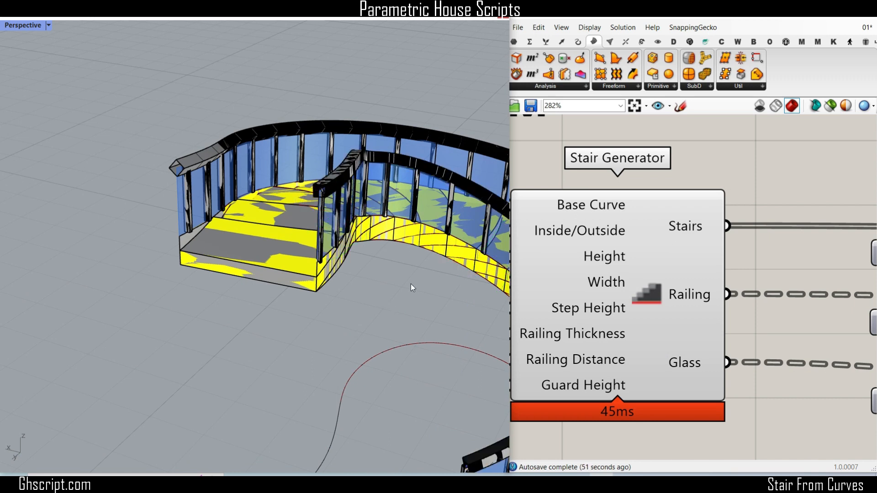
Step: Bake the Stair Generator's Glass output into the Rhino document
{"action": "right_click_drag", "start_coordinate": [341, 267], "coordinate": [204, 203], "text": "shift"}
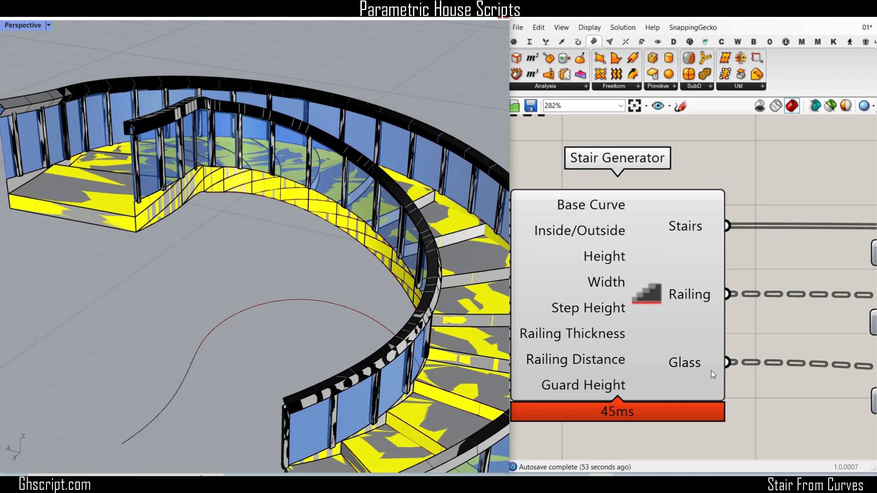
{"action": "right_click", "coordinate": [693, 364]}
{"action": "left_click", "coordinate": [711, 377]}
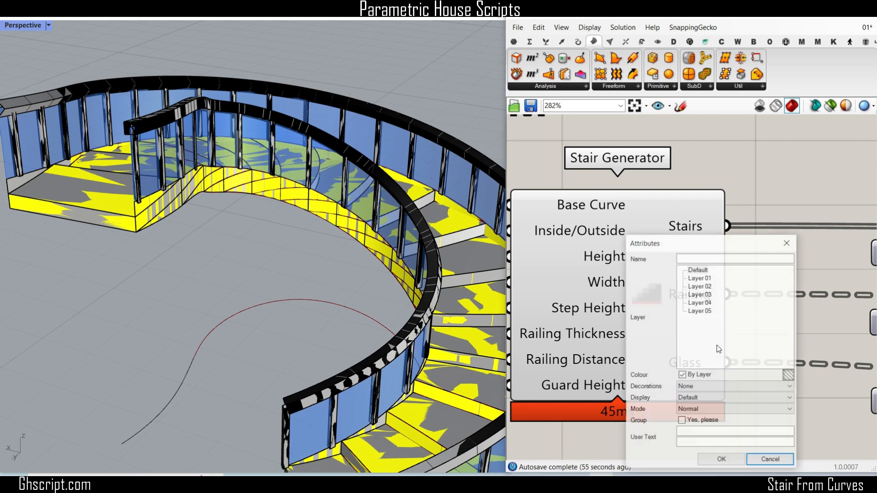
{"action": "left_click", "coordinate": [723, 459]}
Step: Select the baked stair with its railings and glass, move it clear of the generated preview and inspect it
{"action": "scroll", "coordinate": [281, 231], "scroll_direction": "down", "scroll_amount": 5}
{"action": "right_click_drag", "start_coordinate": [282, 232], "coordinate": [239, 208]}
{"action": "scroll", "coordinate": [238, 208], "scroll_direction": "down", "scroll_amount": 5}
{"action": "left_click_drag", "start_coordinate": [368, 270], "coordinate": [133, 153]}
{"action": "right_click_drag", "start_coordinate": [185, 160], "coordinate": [181, 262]}
{"action": "scroll", "coordinate": [138, 271], "scroll_direction": "down", "scroll_amount": 8}
{"action": "left_click_drag", "start_coordinate": [138, 255], "coordinate": [300, 236]}
{"action": "left_click", "coordinate": [307, 242]}
{"action": "scroll", "coordinate": [338, 225], "scroll_direction": "up", "scroll_amount": 9}
{"action": "right_click_drag", "start_coordinate": [279, 271], "coordinate": [303, 176]}
{"action": "scroll", "coordinate": [303, 176], "scroll_direction": "up", "scroll_amount": 5}
{"action": "right_click_drag", "start_coordinate": [219, 219], "coordinate": [136, 230]}
{"action": "scroll", "coordinate": [136, 228], "scroll_direction": "down", "scroll_amount": 6}
Step: In the second stair definition's scene, draw a flat spiral on the ground plane away from the existing polyline stair
{"action": "right_click_drag", "start_coordinate": [684, 248], "coordinate": [752, 254]}
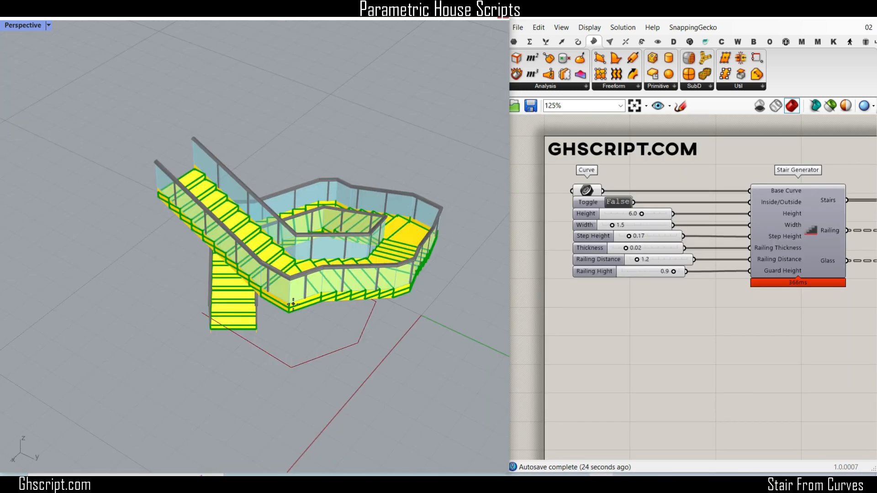
{"action": "right_click_drag", "start_coordinate": [311, 274], "coordinate": [398, 290]}
{"action": "scroll", "coordinate": [243, 352], "scroll_direction": "up", "scroll_amount": 3}
{"action": "left_click", "coordinate": [312, 319]}
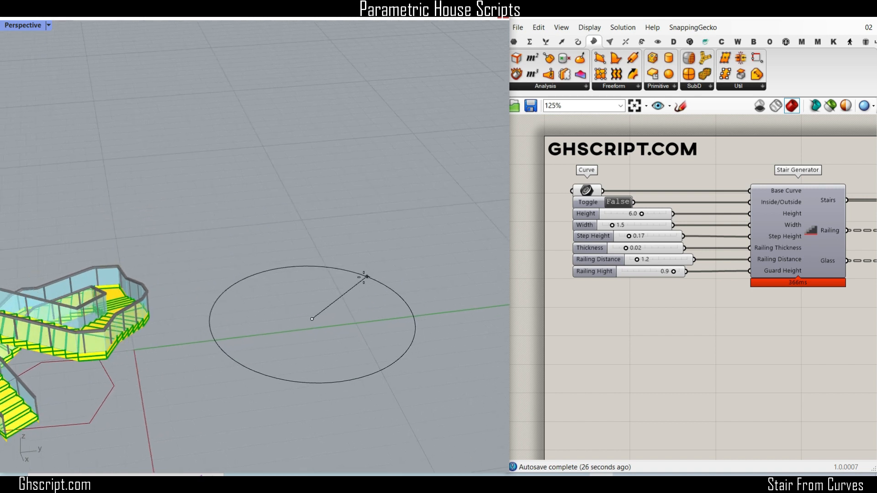
{"action": "left_click", "coordinate": [356, 281]}
{"action": "right_click_drag", "start_coordinate": [328, 313], "coordinate": [348, 301]}
{"action": "right_click_drag", "start_coordinate": [339, 211], "coordinate": [308, 259], "text": "shift"}
{"action": "scroll", "coordinate": [364, 195], "scroll_direction": "up", "scroll_amount": 4}
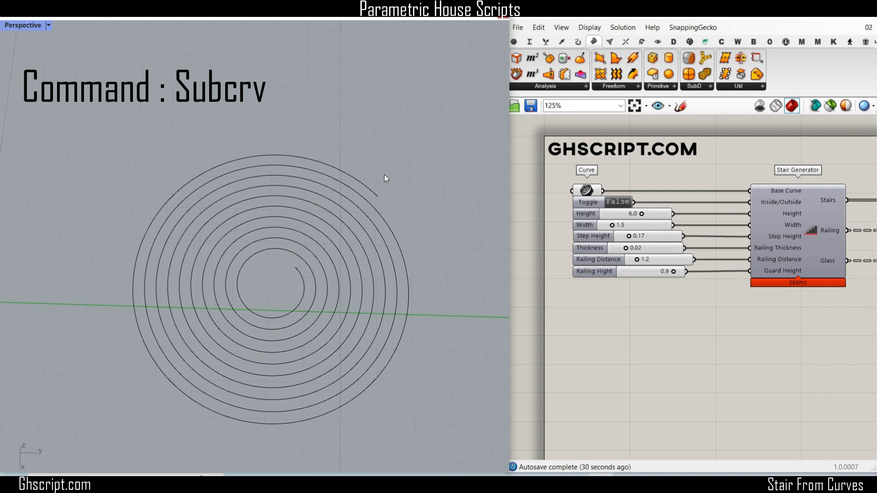
Step: Shorten the spiral with SubCrv to about its innermost turn, starting from its inner end
{"action": "left_click", "coordinate": [359, 182]}
{"action": "left_click", "coordinate": [295, 268]}
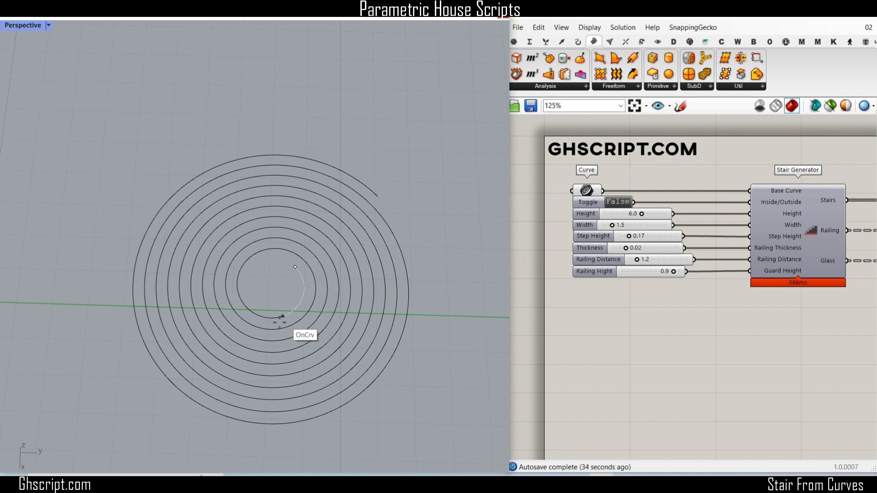
{"action": "left_click", "coordinate": [311, 269]}
{"action": "right_click_drag", "start_coordinate": [309, 269], "coordinate": [276, 204]}
{"action": "scroll", "coordinate": [303, 338], "scroll_direction": "up", "scroll_amount": 5}
{"action": "right_click_drag", "start_coordinate": [304, 339], "coordinate": [299, 315], "text": "shift"}
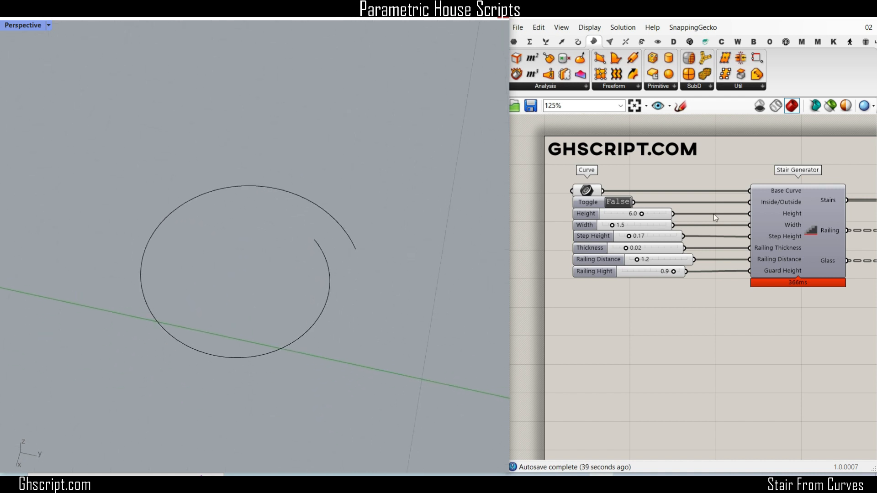
Step: Assign the shortened spiral to the Curve parameter as the stair's base curve
{"action": "scroll", "coordinate": [607, 191], "scroll_direction": "up", "scroll_amount": 6}
{"action": "right_click", "coordinate": [618, 216]}
{"action": "left_click", "coordinate": [658, 345]}
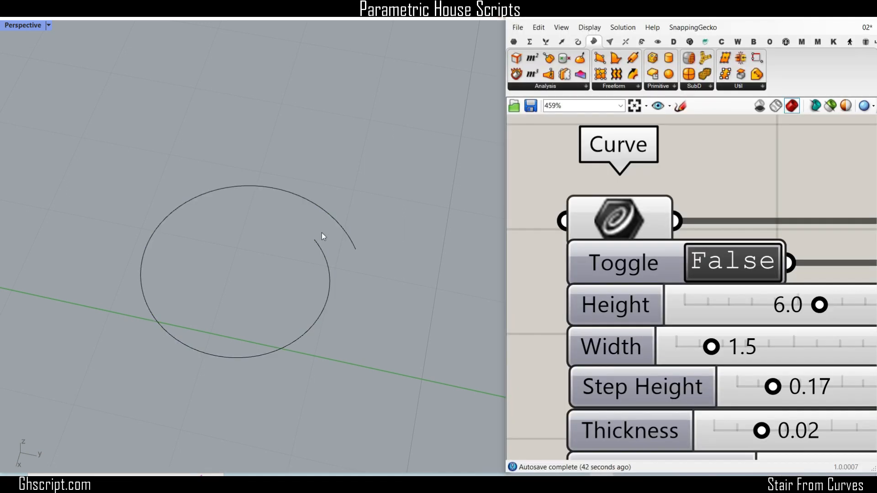
{"action": "scroll", "coordinate": [303, 290], "scroll_direction": "down", "scroll_amount": 3}
{"action": "right_click_drag", "start_coordinate": [298, 296], "coordinate": [303, 361], "text": "shift"}
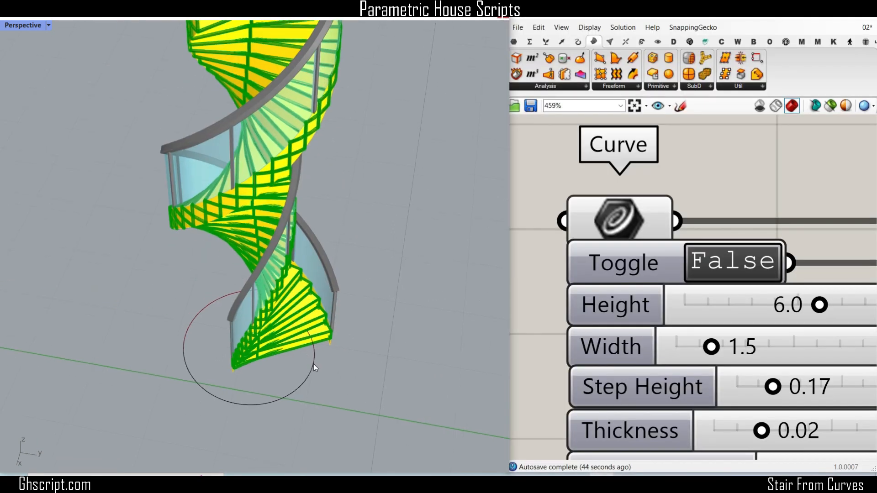
Step: Select the spiral base curve and scale it up uniformly, then deselect it
{"action": "left_click", "coordinate": [314, 363]}
{"action": "scroll", "coordinate": [325, 341], "scroll_direction": "down", "scroll_amount": 2}
{"action": "left_click_drag", "start_coordinate": [196, 338], "coordinate": [150, 340], "text": "shift"}
{"action": "left_click", "coordinate": [411, 231]}
Step: Set the Inside/Outside toggle to True to build the stair on the other side of the curve
{"action": "right_click_drag", "start_coordinate": [236, 314], "coordinate": [345, 331]}
{"action": "scroll", "coordinate": [377, 219], "scroll_direction": "down", "scroll_amount": 7}
{"action": "scroll", "coordinate": [276, 313], "scroll_direction": "up", "scroll_amount": 6}
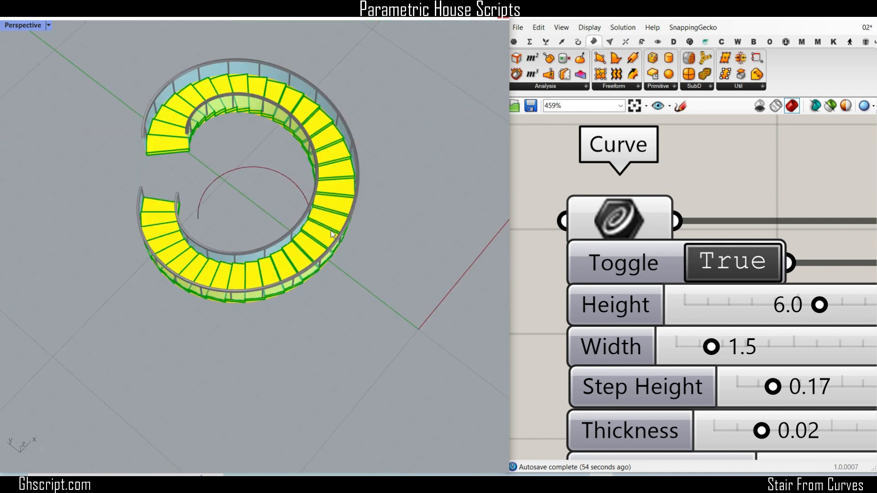
{"action": "right_click_drag", "start_coordinate": [330, 230], "coordinate": [295, 225]}
{"action": "scroll", "coordinate": [295, 225], "scroll_direction": "up", "scroll_amount": 2}
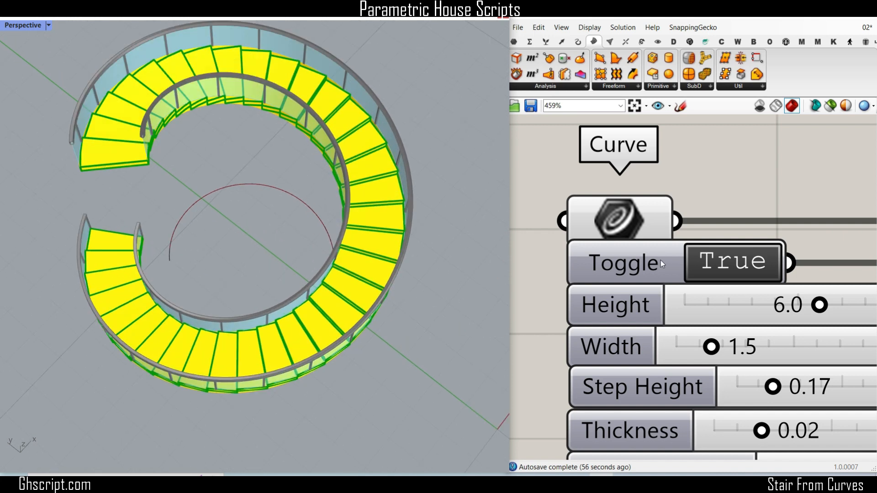
{"action": "left_click", "coordinate": [712, 265]}
{"action": "double_click", "coordinate": [712, 265]}
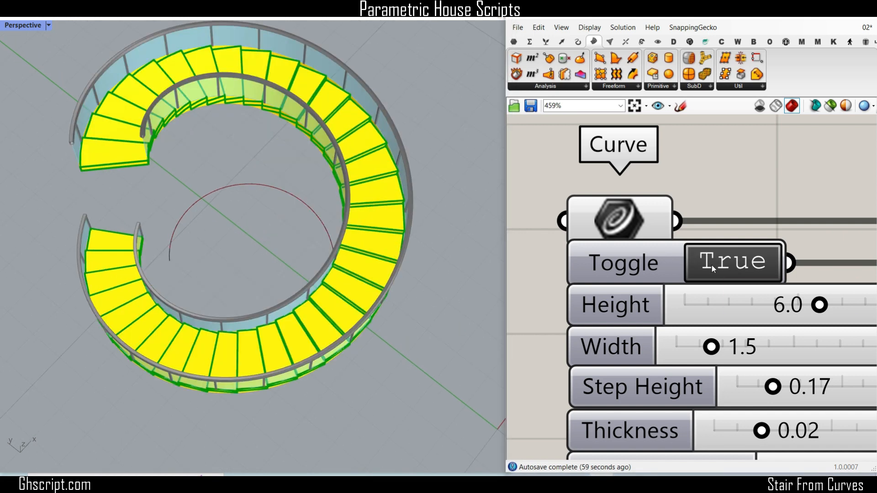
Step: Set the stair's Height to 4.8 and its Width to 1.2
{"action": "scroll", "coordinate": [179, 243], "scroll_direction": "down", "scroll_amount": 5}
{"action": "right_click_drag", "start_coordinate": [180, 242], "coordinate": [192, 280]}
{"action": "right_click_drag", "start_coordinate": [846, 315], "coordinate": [771, 296]}
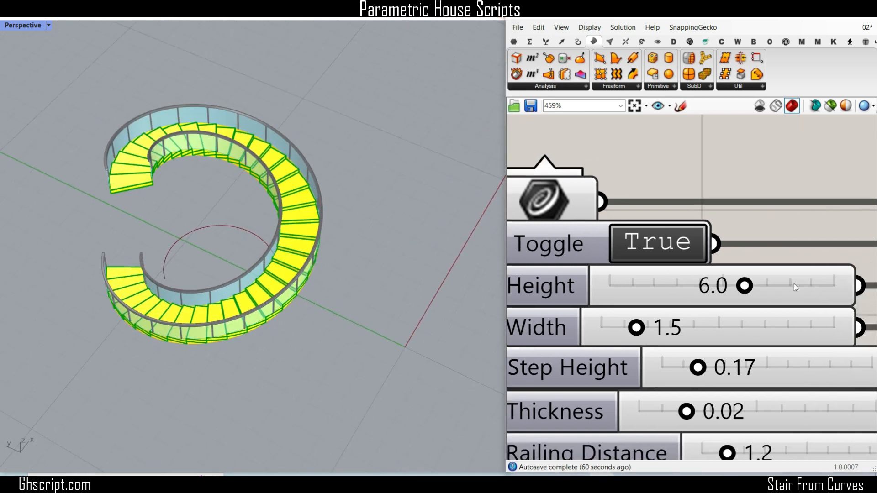
{"action": "left_click_drag", "start_coordinate": [729, 289], "coordinate": [717, 289]}
{"action": "right_click_drag", "start_coordinate": [200, 277], "coordinate": [218, 247]}
{"action": "scroll", "coordinate": [198, 252], "scroll_direction": "up", "scroll_amount": 4}
{"action": "left_click_drag", "start_coordinate": [636, 329], "coordinate": [629, 327]}
{"action": "right_click_drag", "start_coordinate": [382, 303], "coordinate": [397, 326]}
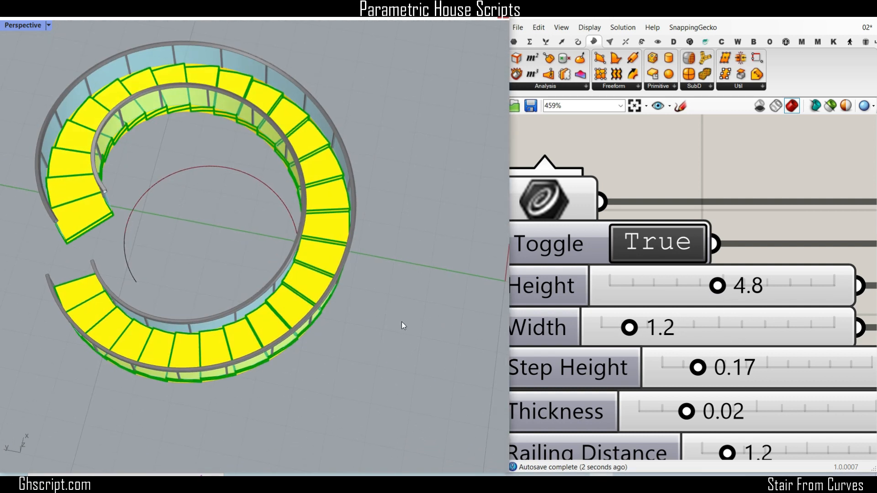
Step: Widen the stair to 2.7 and set the Step Height to 0.10
{"action": "left_click_drag", "start_coordinate": [628, 328], "coordinate": [664, 328]}
{"action": "left_click_drag", "start_coordinate": [696, 368], "coordinate": [683, 368]}
{"action": "right_click_drag", "start_coordinate": [301, 292], "coordinate": [318, 302]}
{"action": "scroll", "coordinate": [601, 234], "scroll_direction": "down", "scroll_amount": 5}
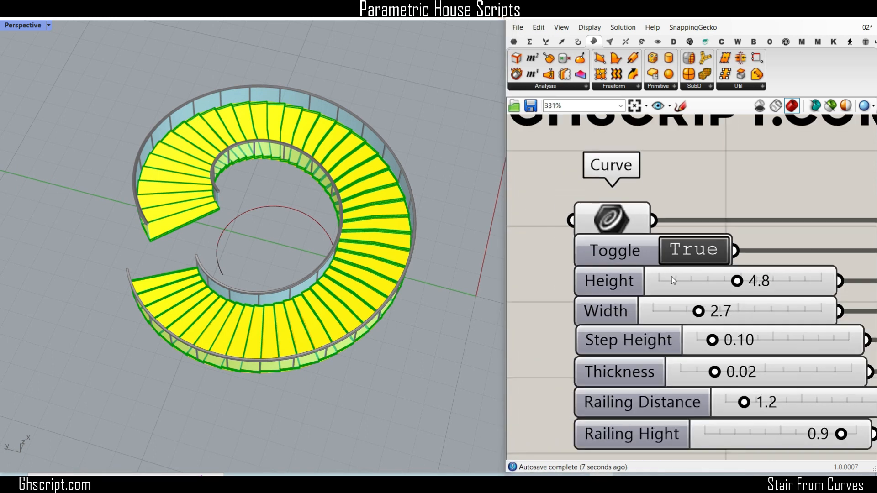
{"action": "right_click_drag", "start_coordinate": [642, 272], "coordinate": [646, 275]}
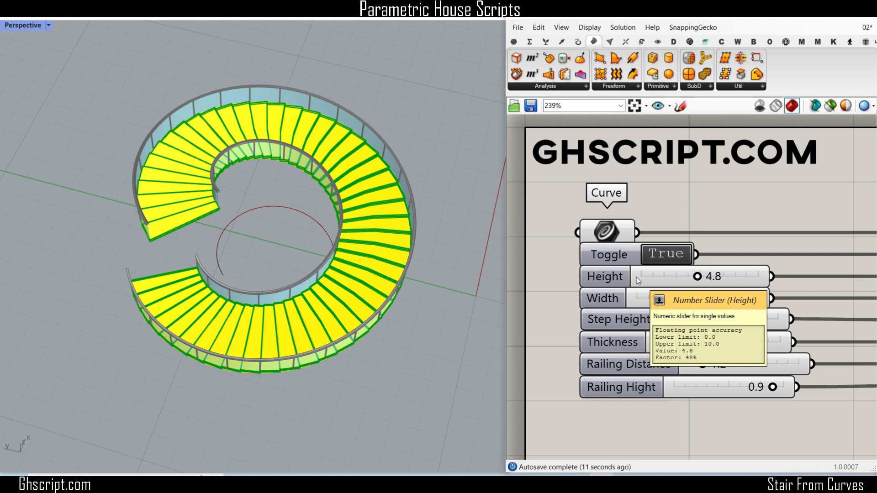
{"action": "right_click_drag", "start_coordinate": [372, 343], "coordinate": [376, 358], "text": "shift"}
{"action": "scroll", "coordinate": [282, 267], "scroll_direction": "up", "scroll_amount": 2}
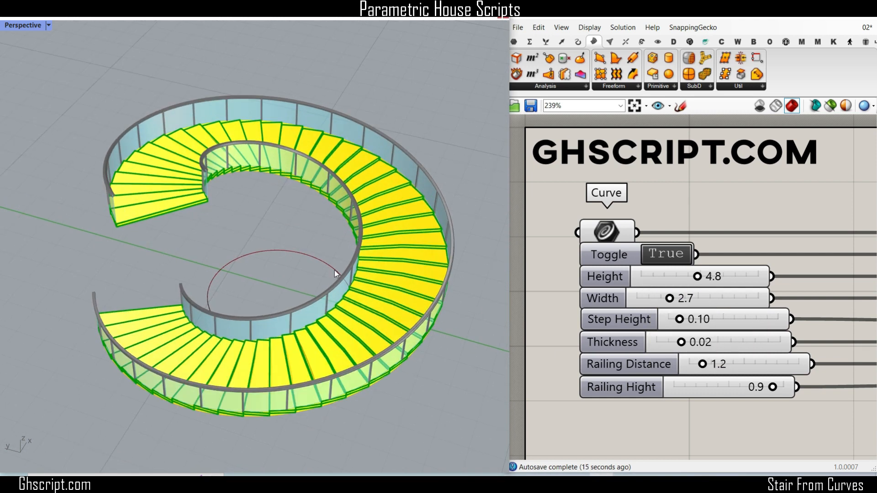